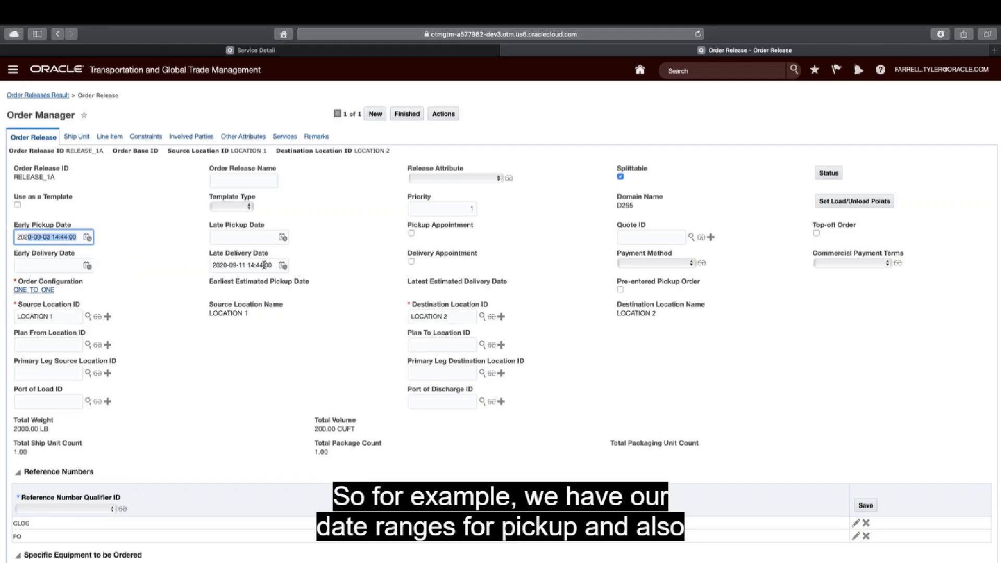
Review the order release's late delivery date, source and destination locations, and the item name on its line item.
left_click_drag(275, 265, 204, 264)
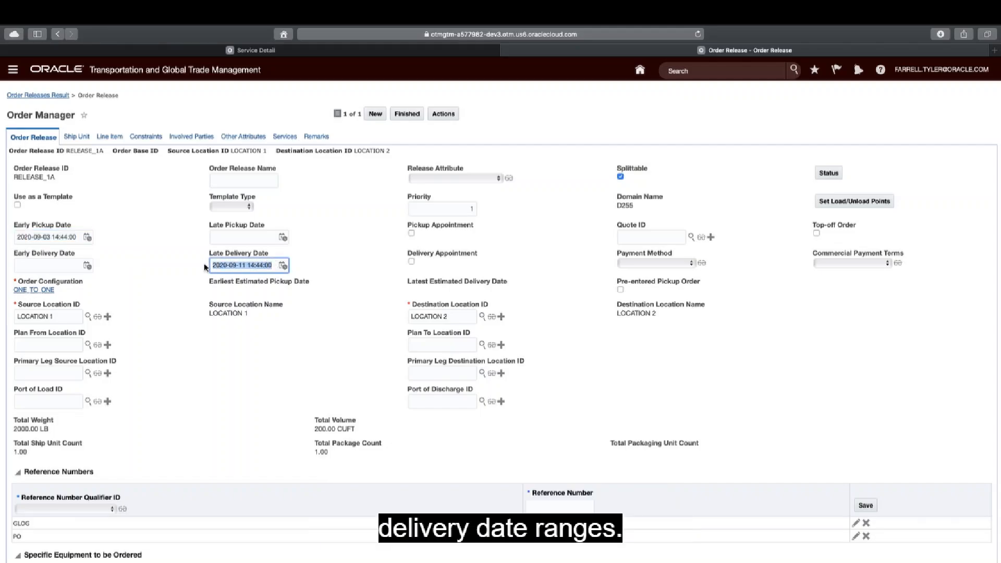
left_click_drag(52, 315, 18, 315)
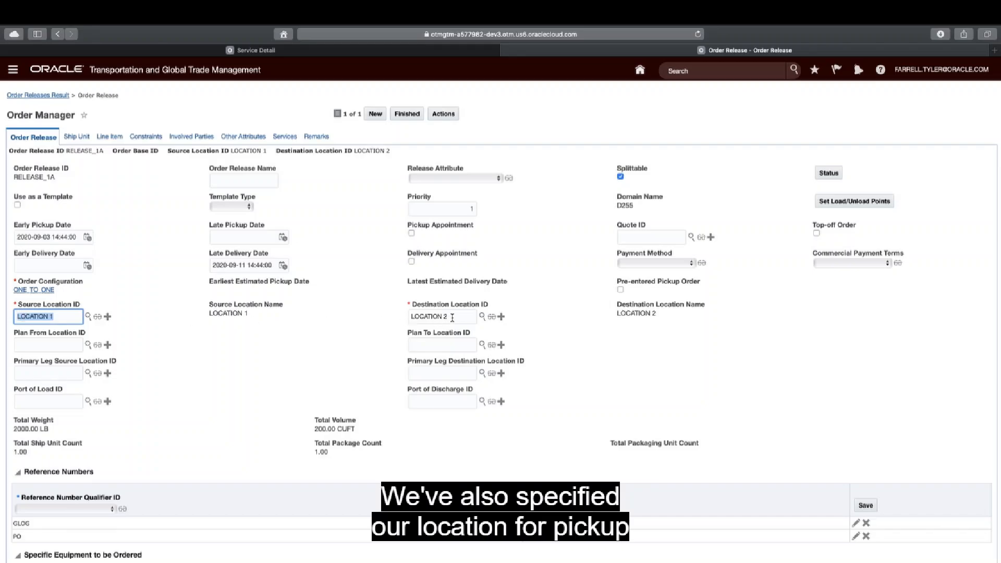
left_click_drag(451, 316, 408, 320)
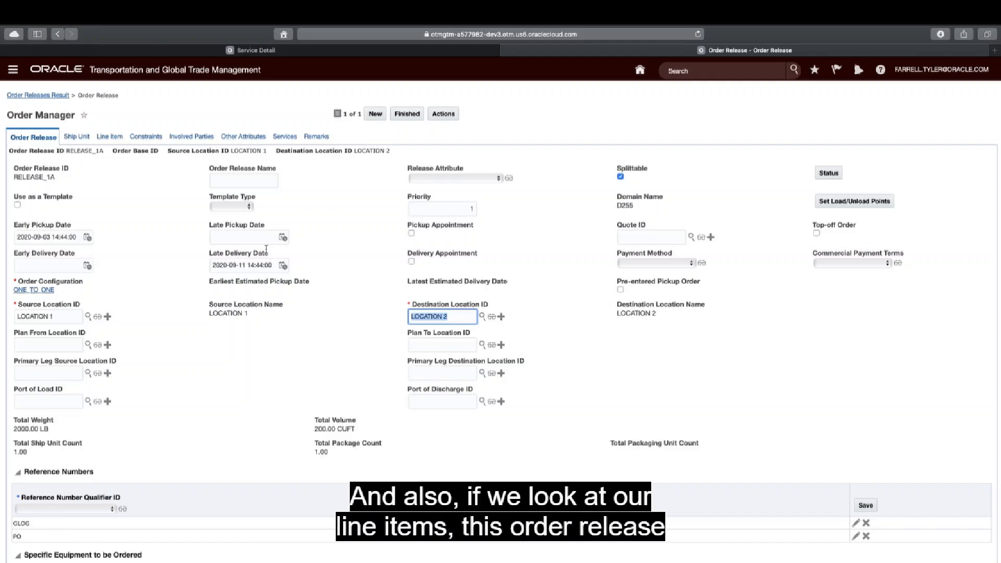
left_click(107, 141)
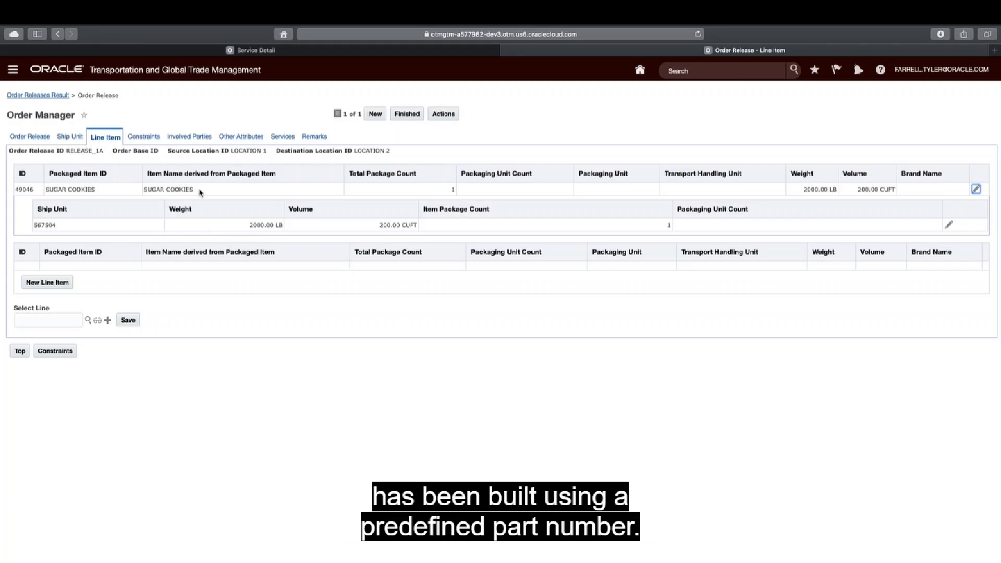
left_click_drag(191, 190, 145, 190)
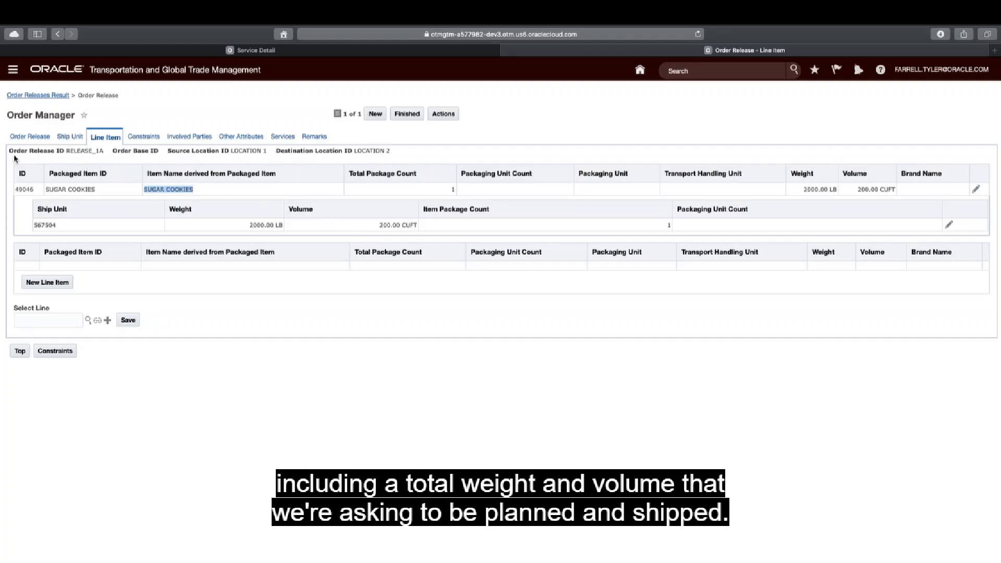
Open the order release's statuses, examine the value of the PLANNING status type and return to the order release.
left_click(31, 137)
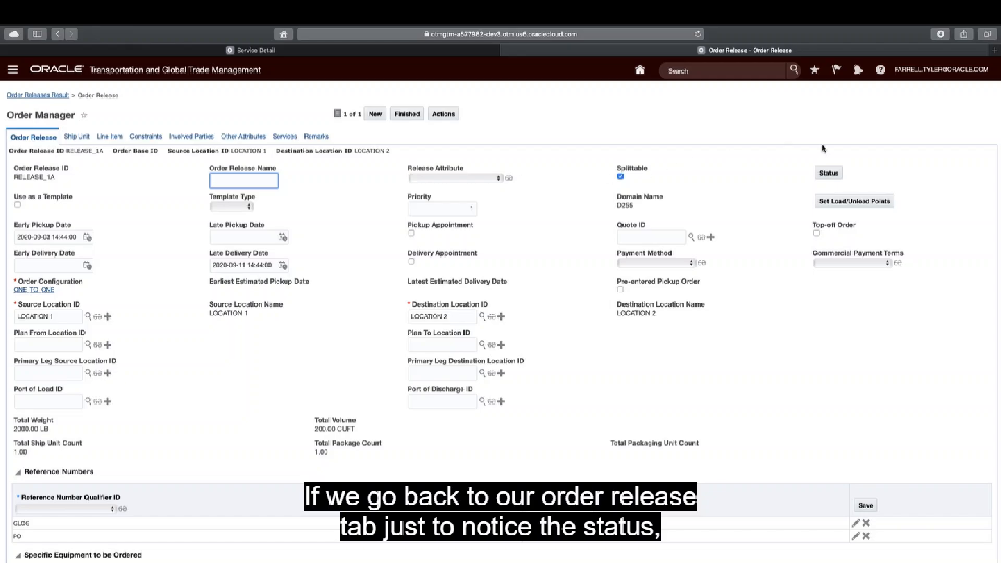
left_click(828, 173)
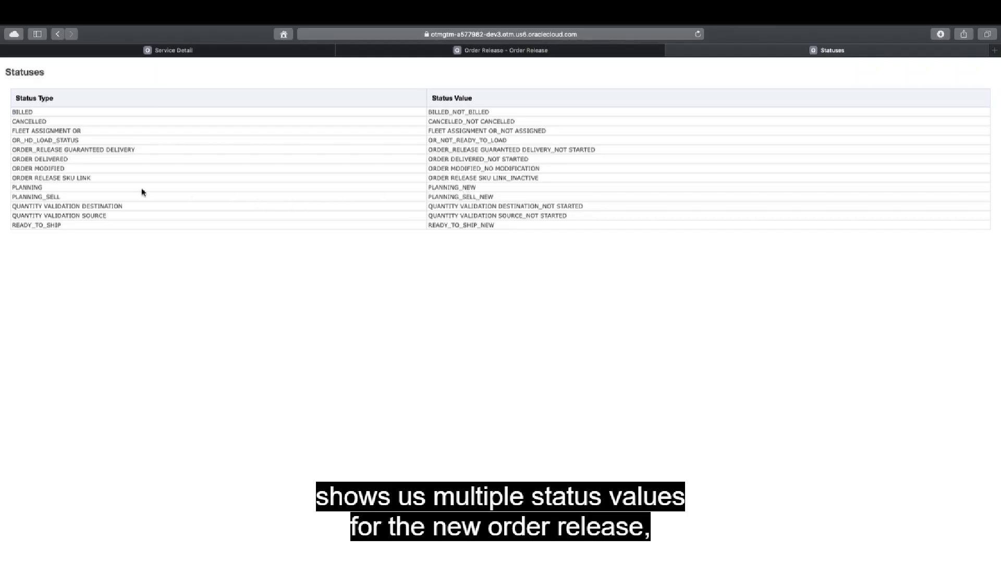
left_click_drag(43, 187, 12, 187)
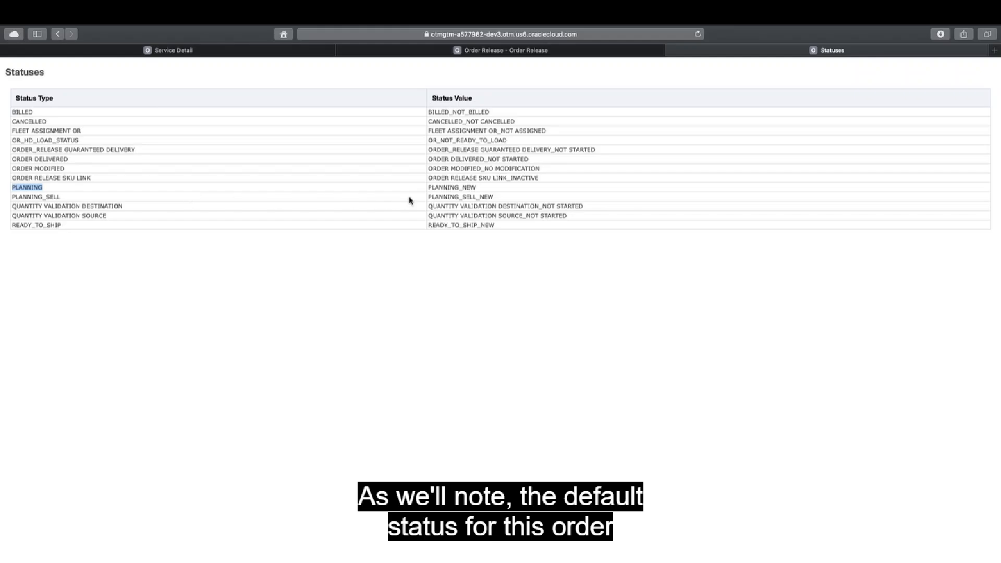
left_click_drag(477, 187, 429, 189)
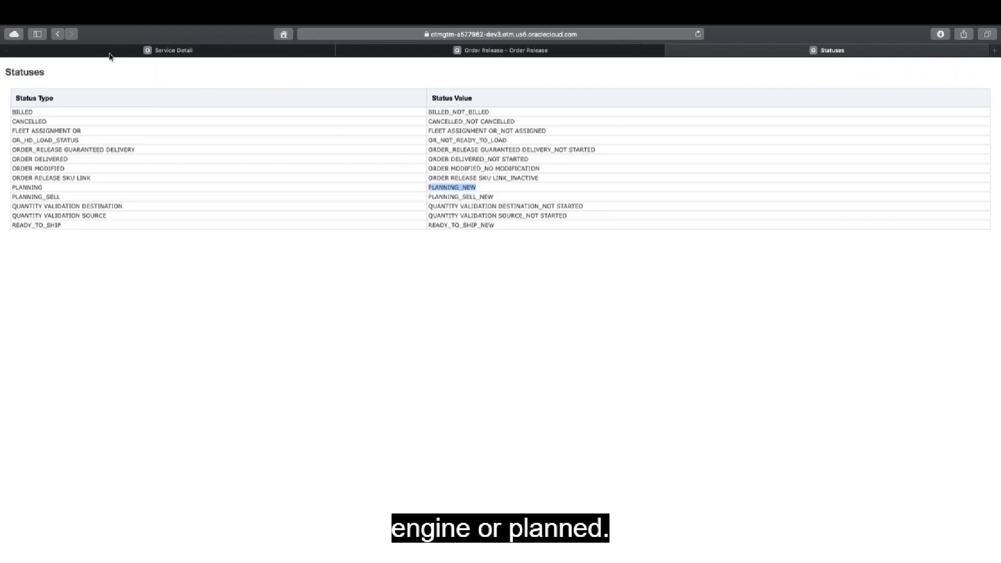
left_click(58, 35)
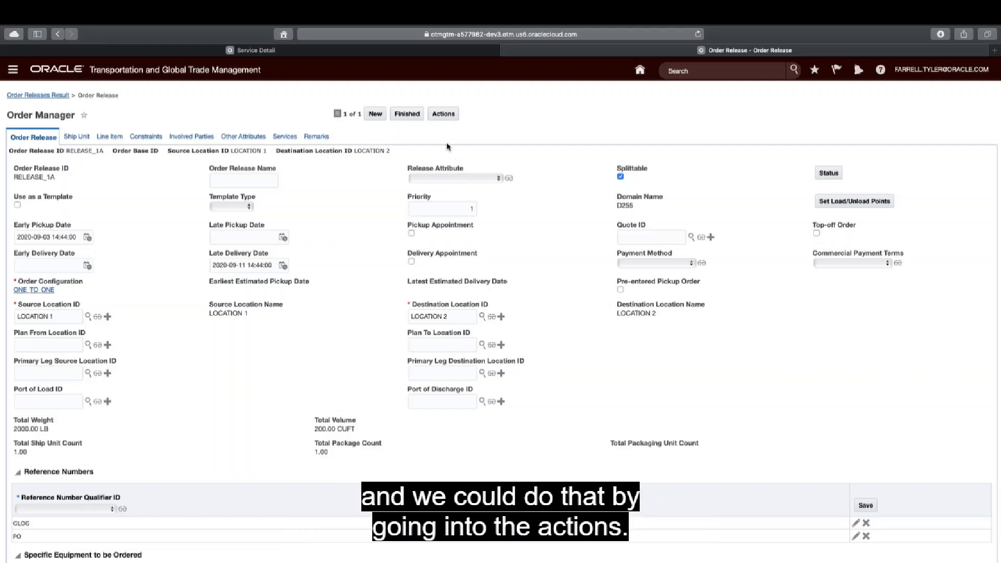
Create a direct buy shipment from the order release, leaving the equipment group and equipment group profile blank.
left_click(443, 114)
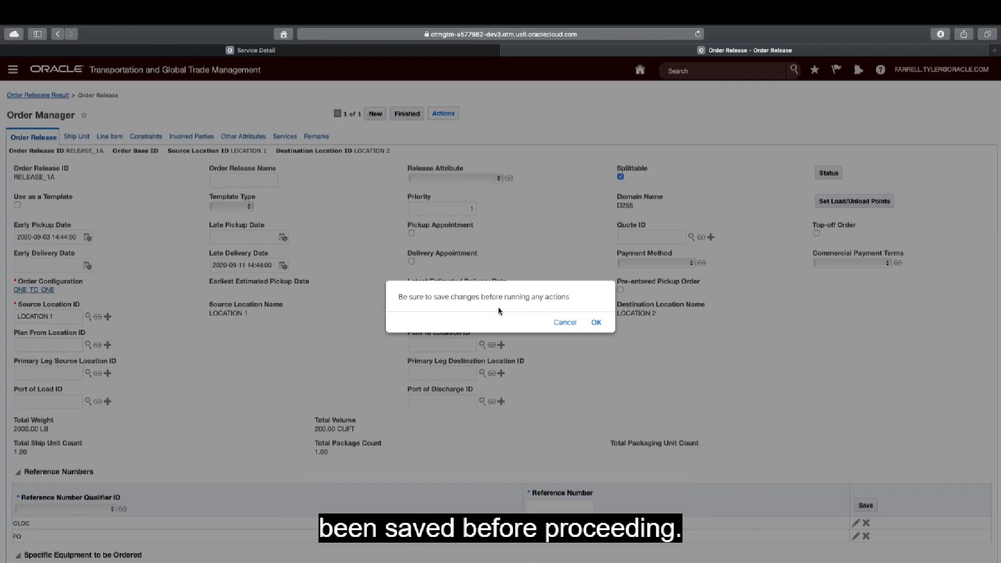
left_click(596, 321)
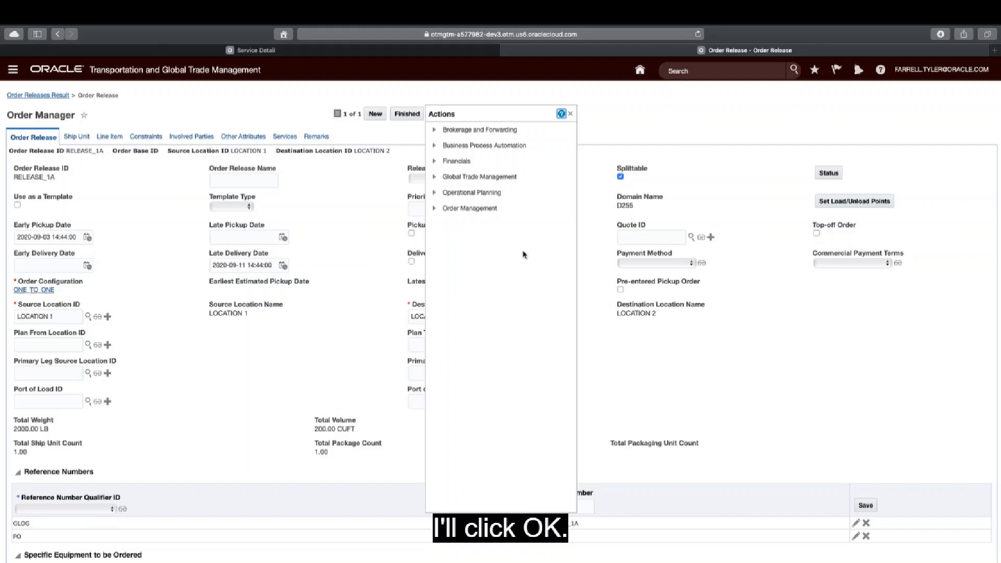
left_click(434, 194)
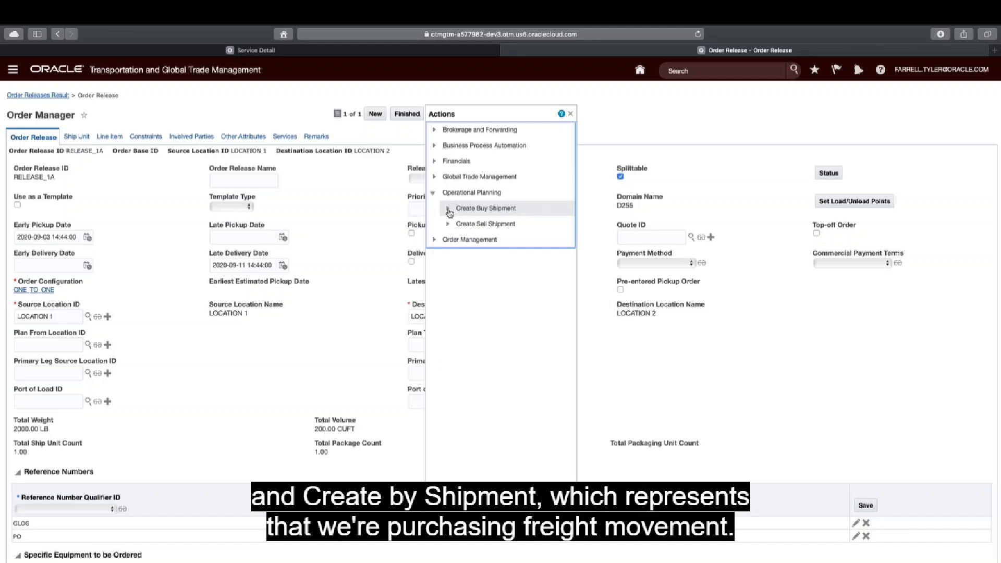
left_click(448, 209)
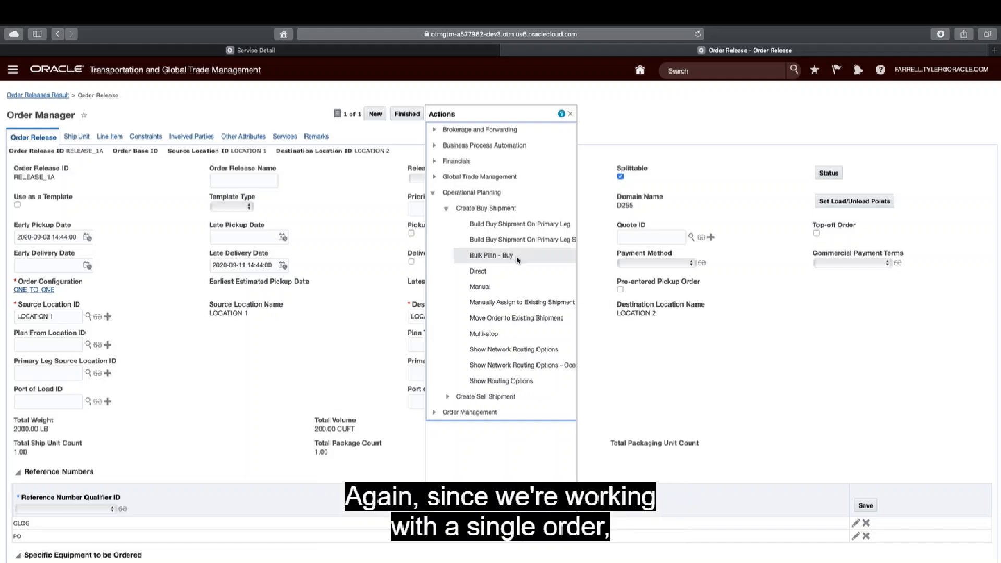
left_click(484, 274)
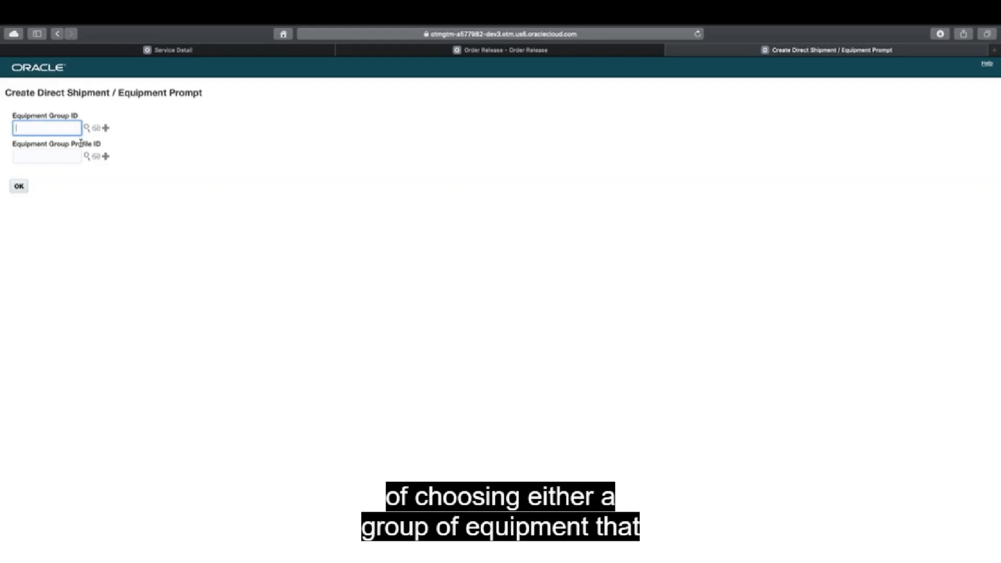
left_click_drag(48, 144, 93, 144)
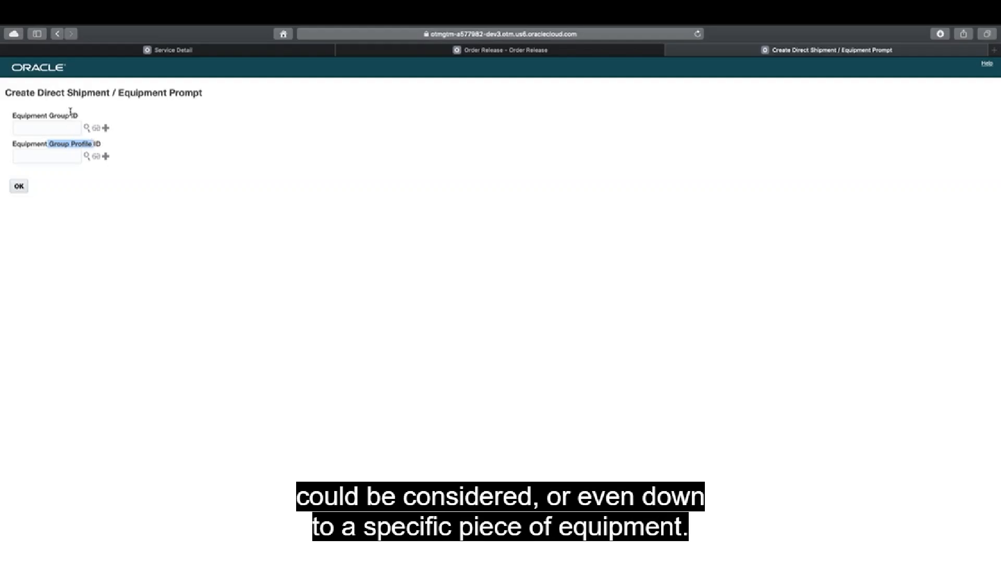
left_click_drag(81, 115, 13, 112)
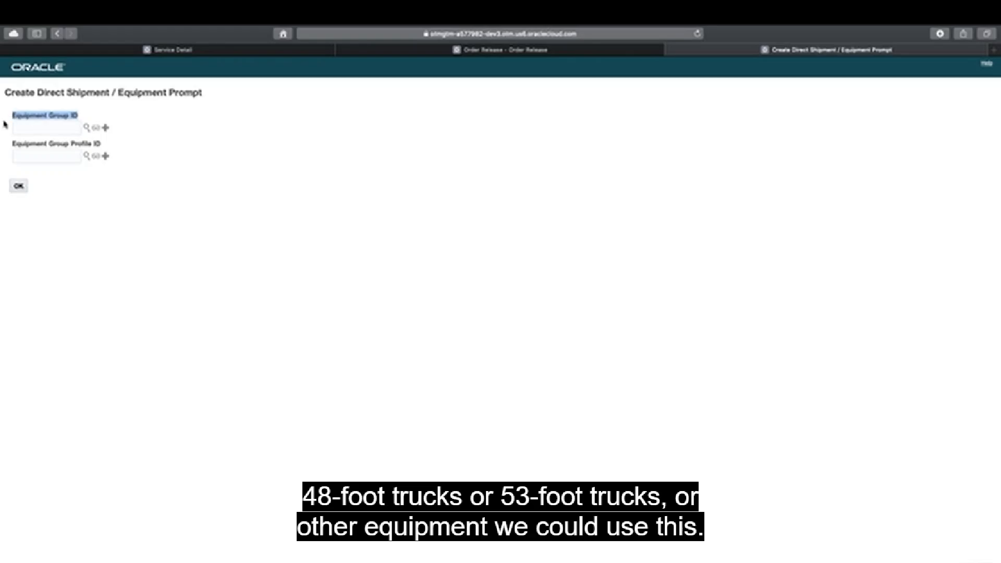
left_click(20, 187)
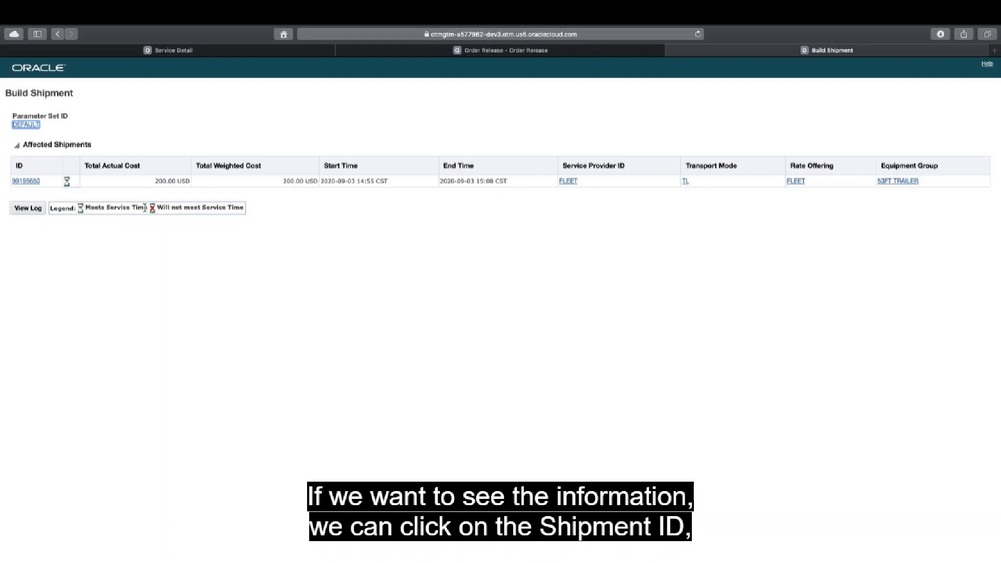
Open the newly built buy shipment, expand its additional details and examine the base shipment cost.
left_click(29, 184)
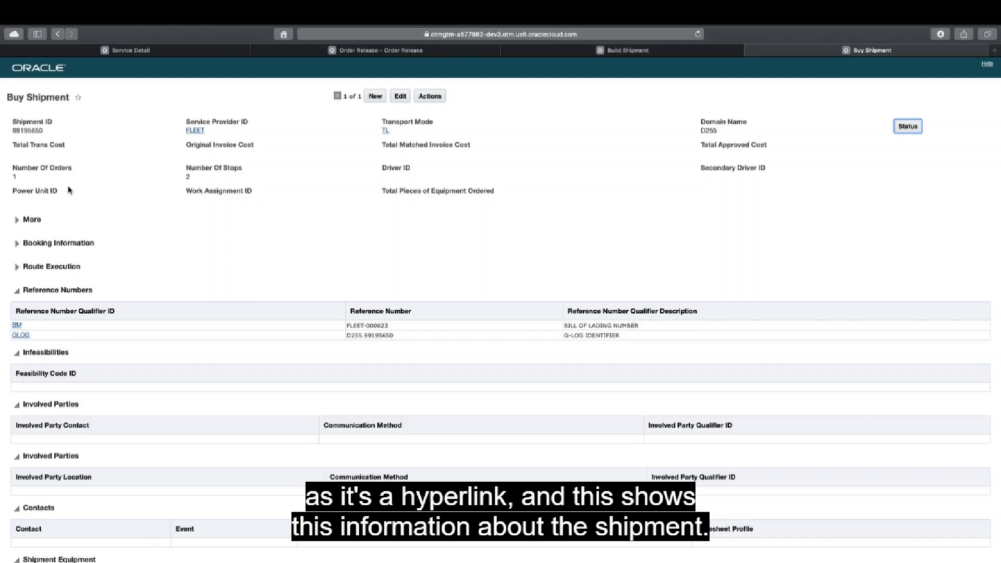
left_click_drag(46, 132, 8, 130)
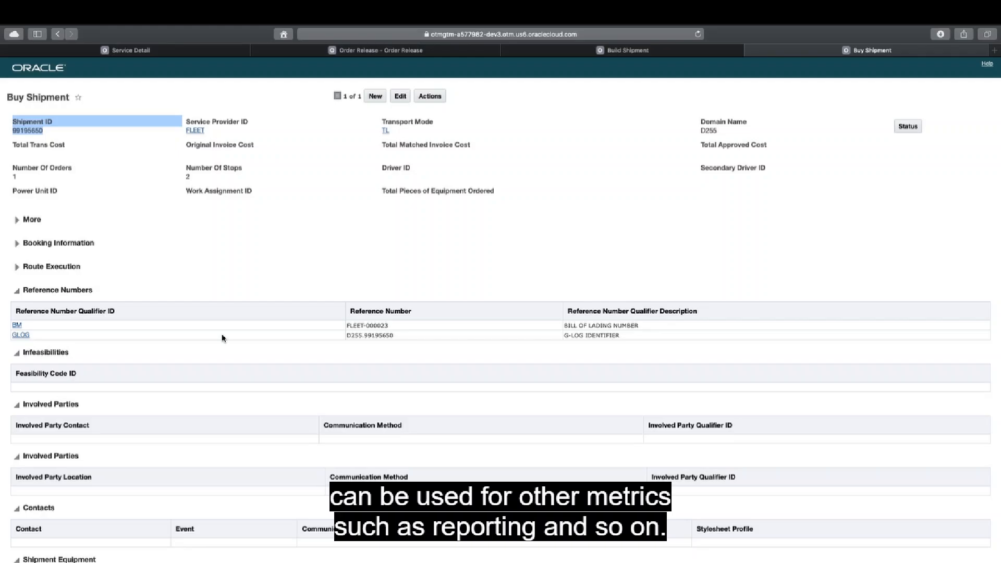
left_click(17, 221)
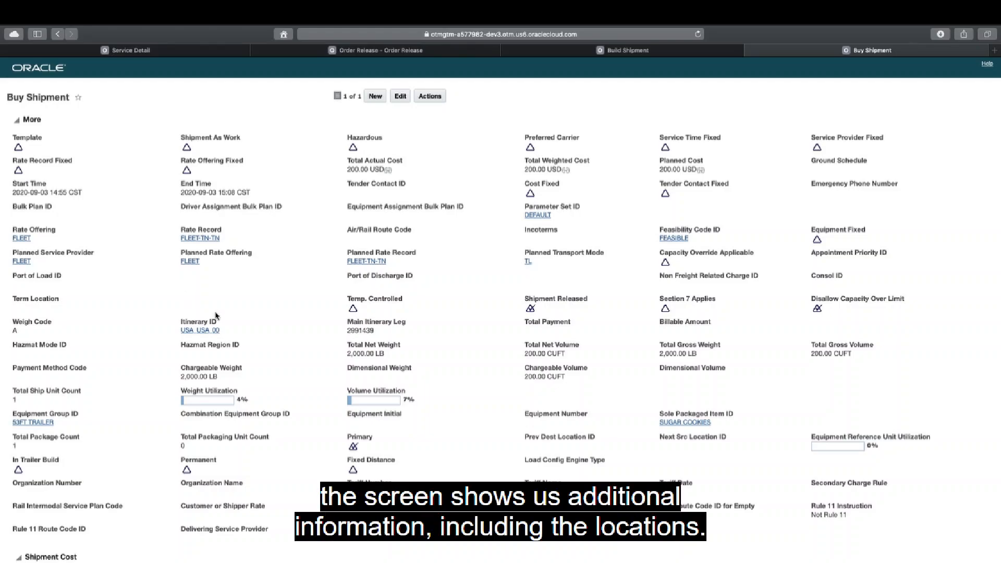
scroll(218, 306, "down", 1)
scroll(218, 306, "down", 3)
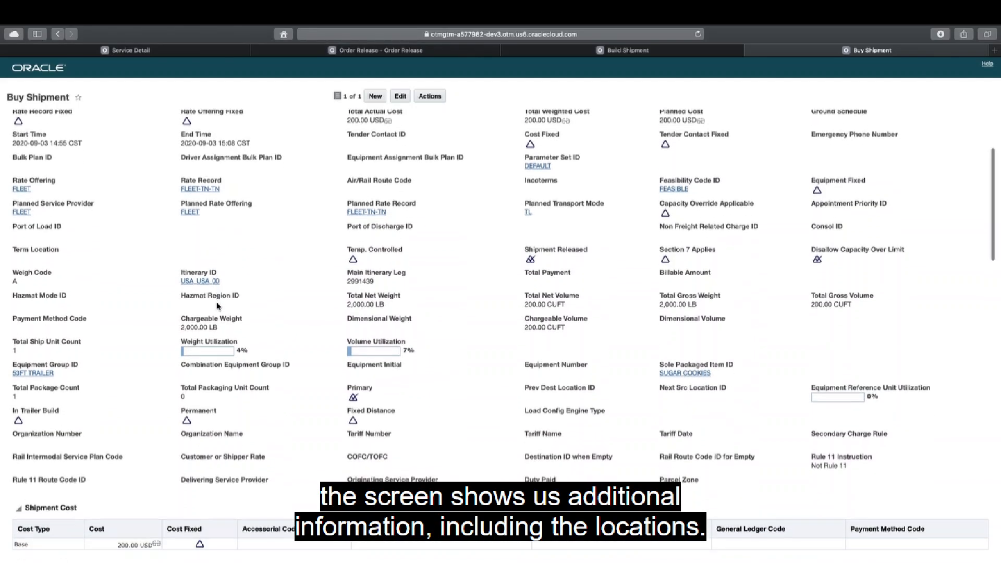
scroll(177, 305, "down", 4)
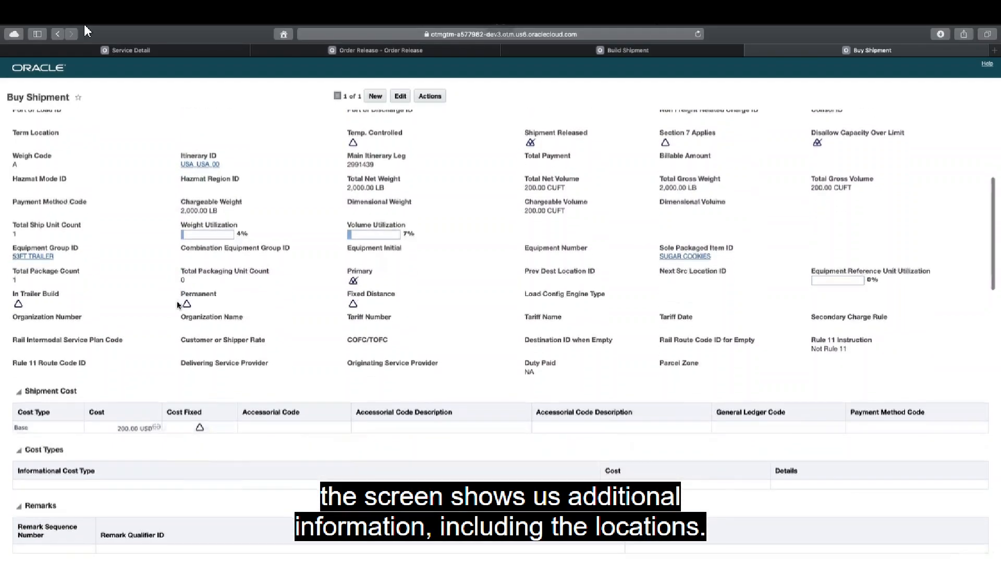
scroll(178, 302, "down", 1)
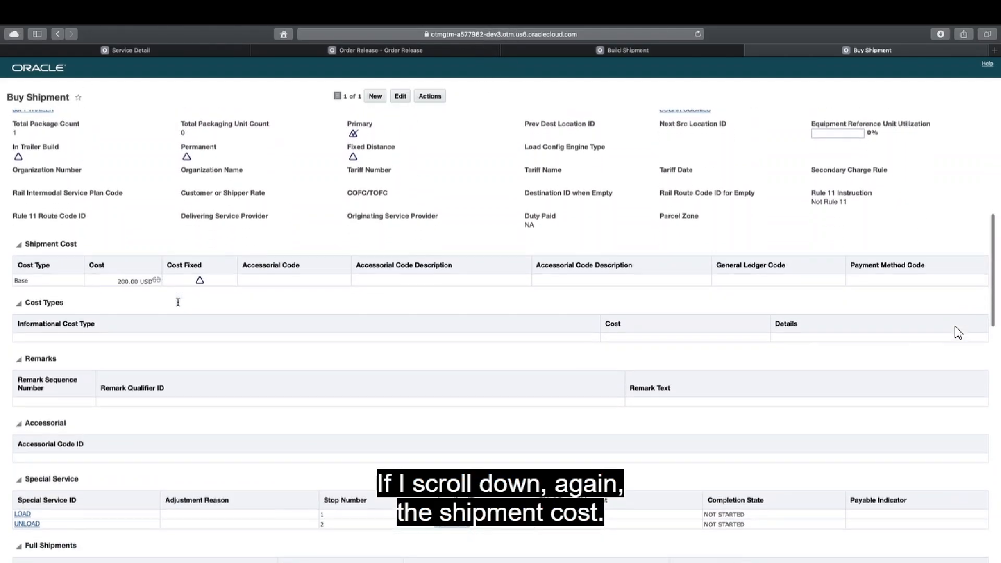
left_click_drag(110, 281, 154, 280)
Examine the buy shipment's special services, shipment equipment and shipment stops.
scroll(187, 341, "down", 6)
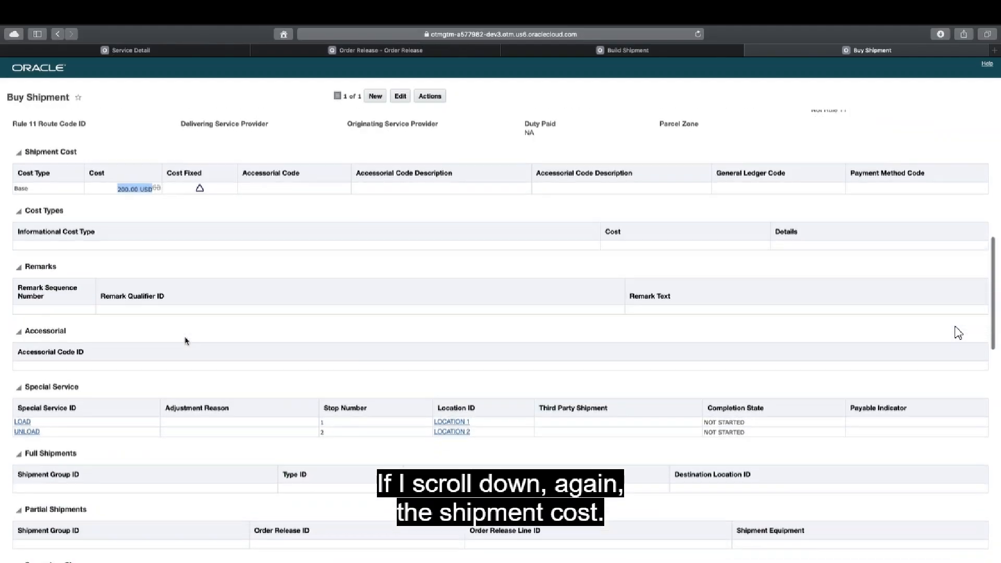
scroll(186, 339, "down", 4)
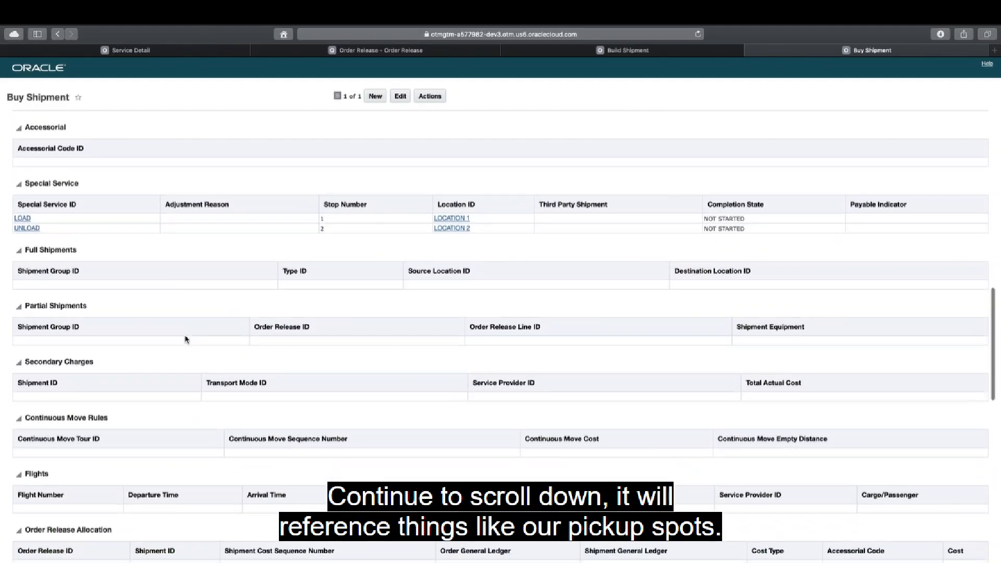
scroll(185, 339, "down", 9)
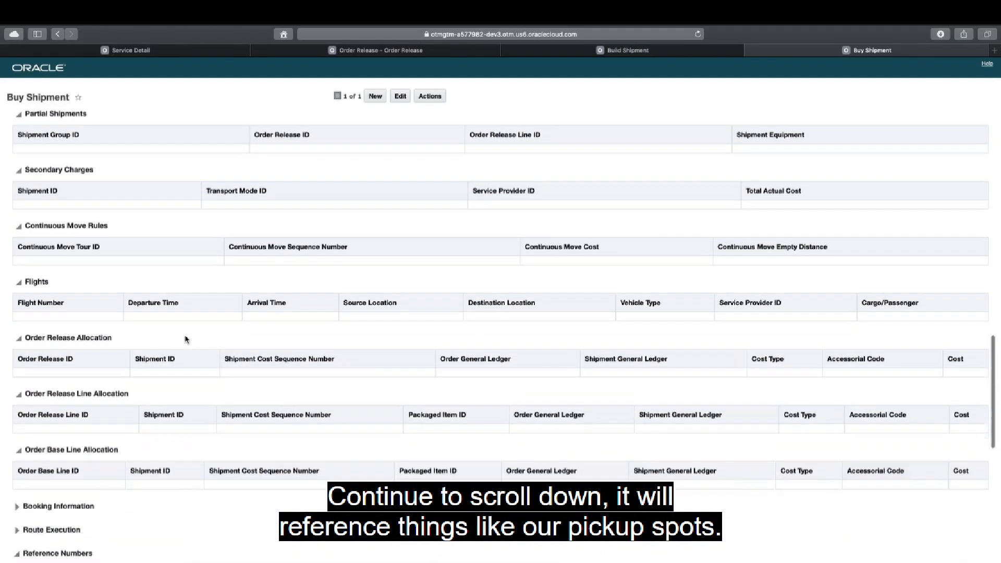
scroll(185, 340, "down", 6)
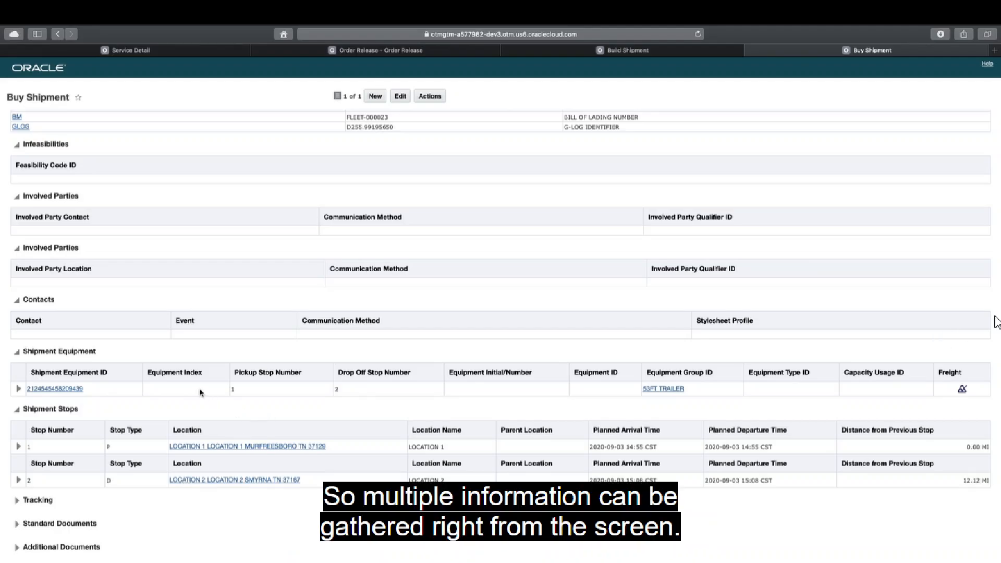
Check the list of statuses for the buy shipment and return to its details.
scroll(850, 180, "up", 15)
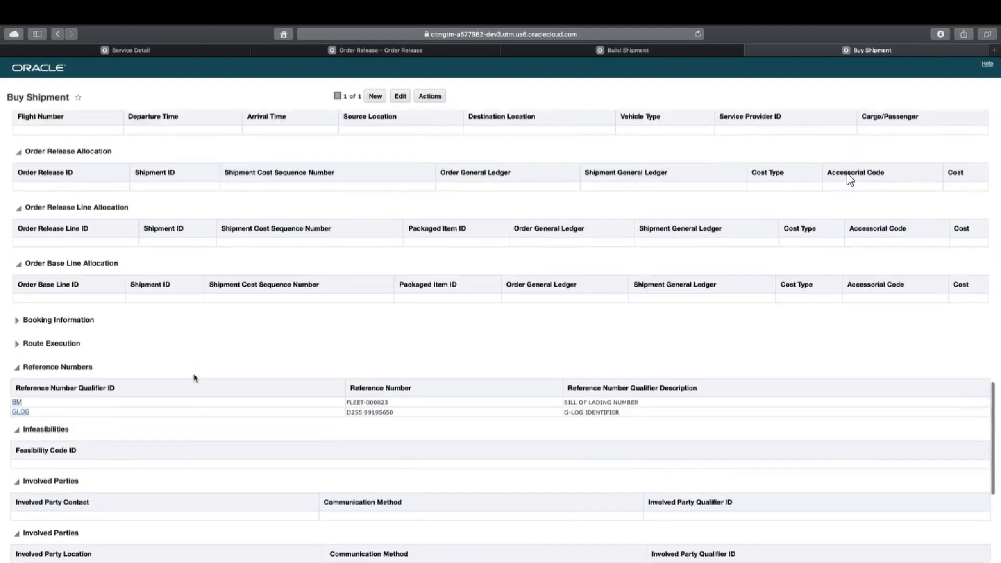
scroll(850, 180, "up", 10)
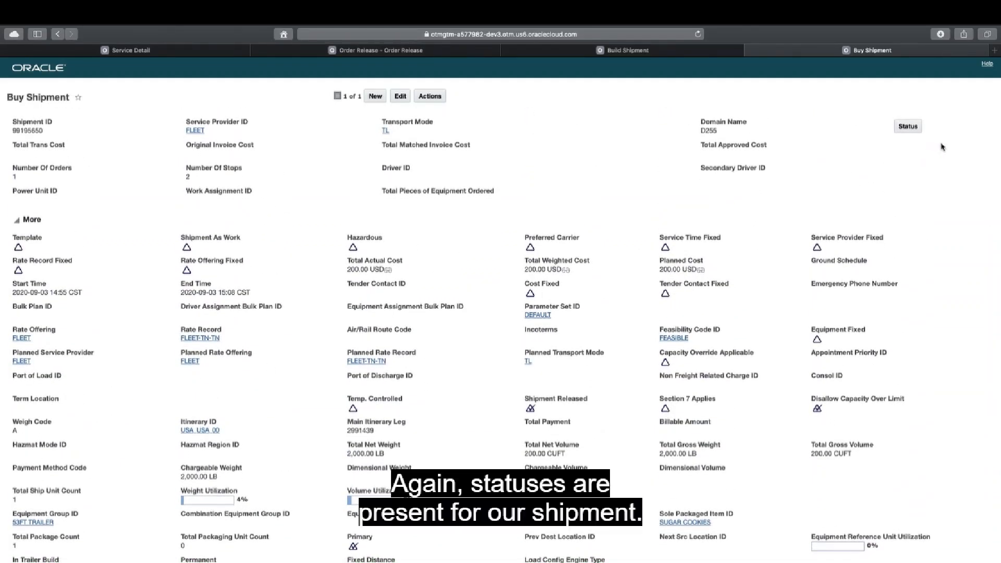
left_click(908, 128)
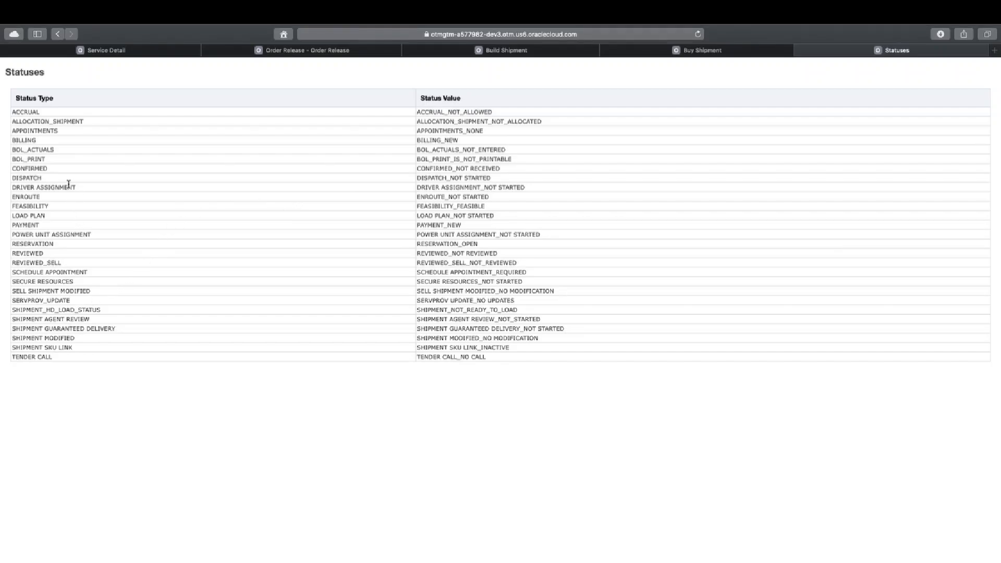
left_click(58, 34)
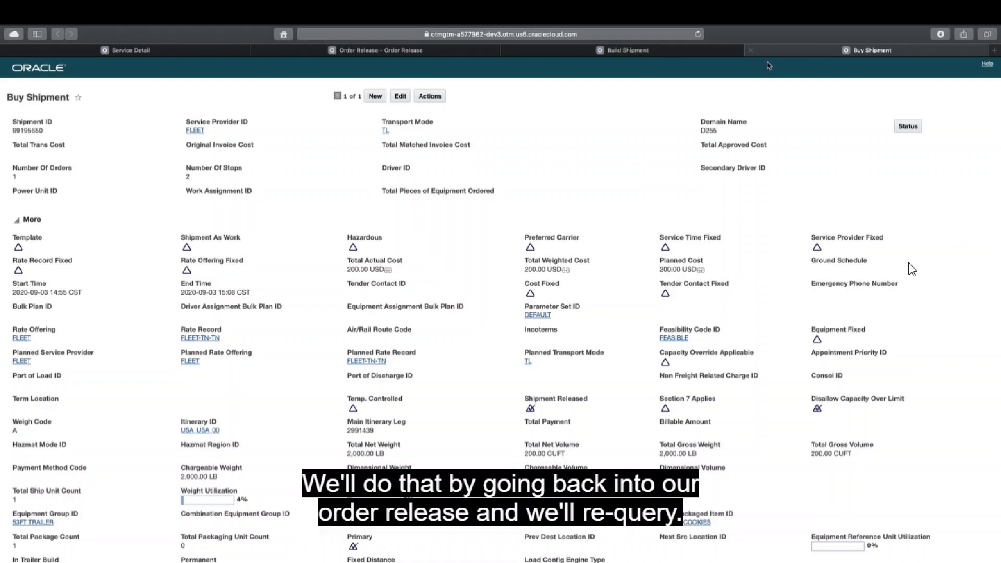
Go back to the order release results, refresh the list and reopen the order release.
left_click(400, 52)
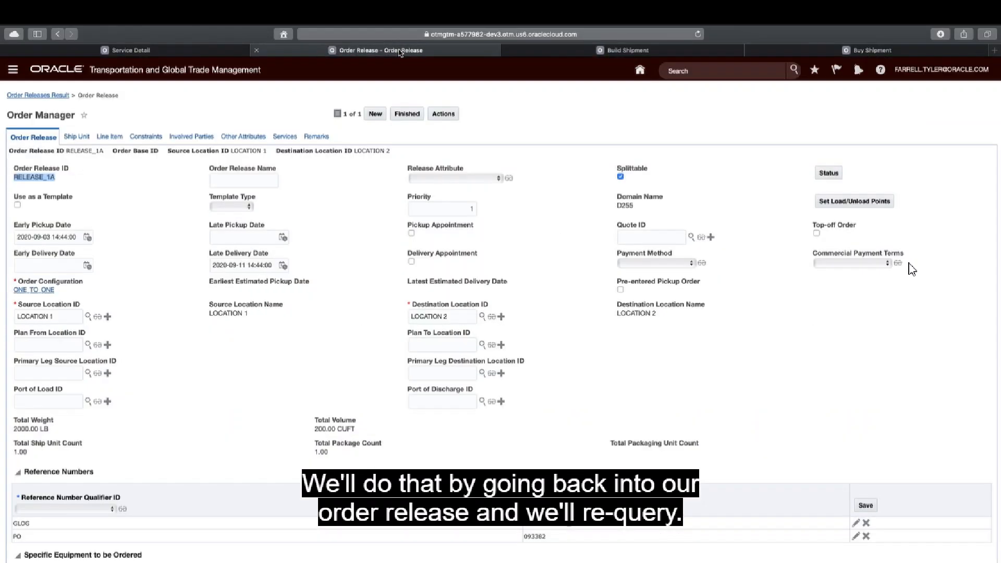
left_click(51, 96)
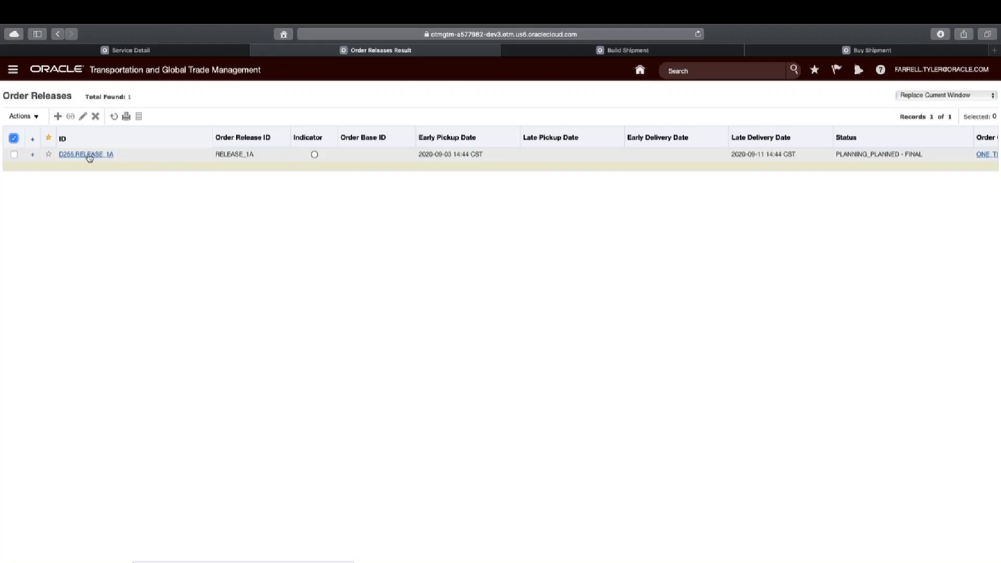
left_click(113, 118)
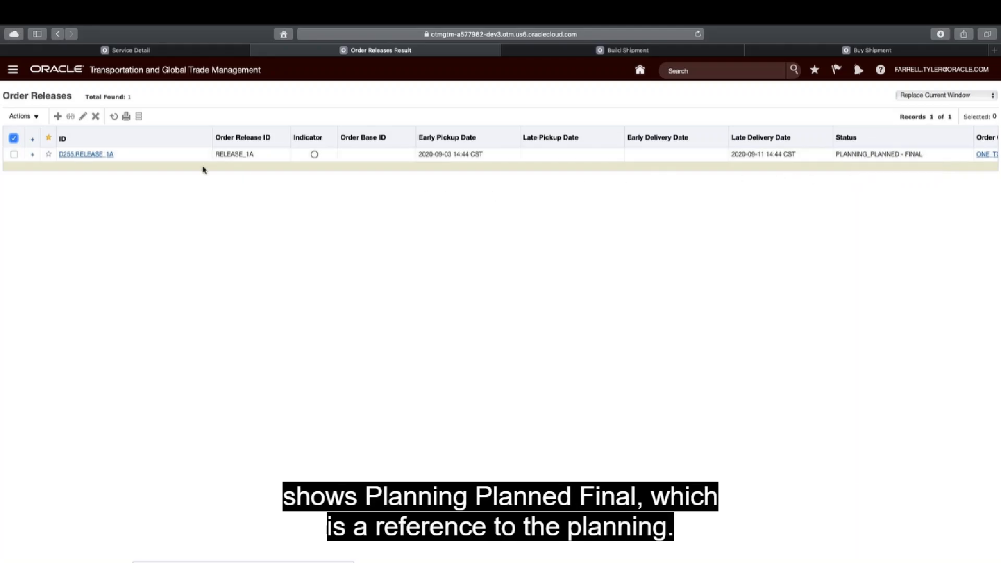
double_click(94, 156)
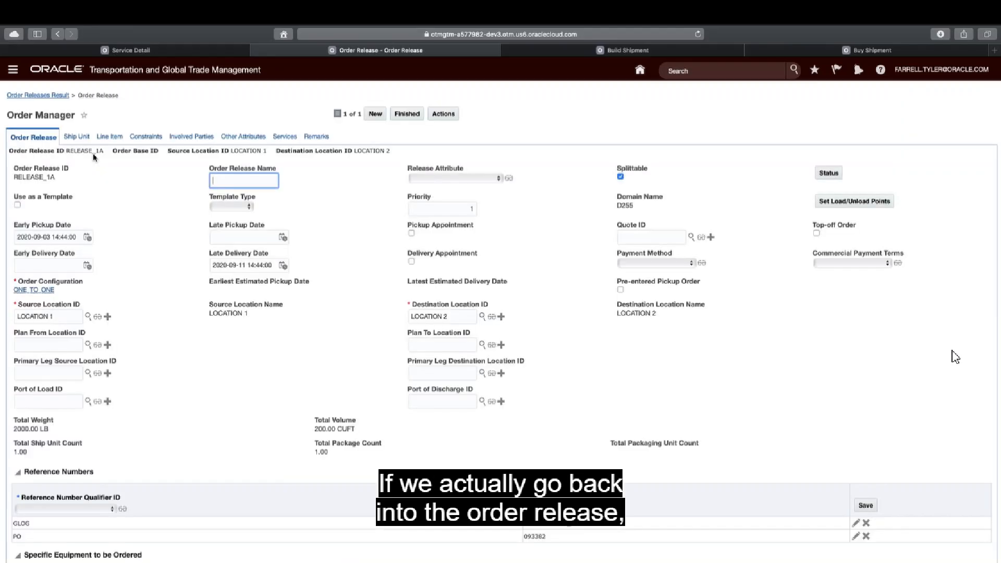
Show the reopened order release's statuses and examine the PLANNING status type and its value.
left_click(828, 176)
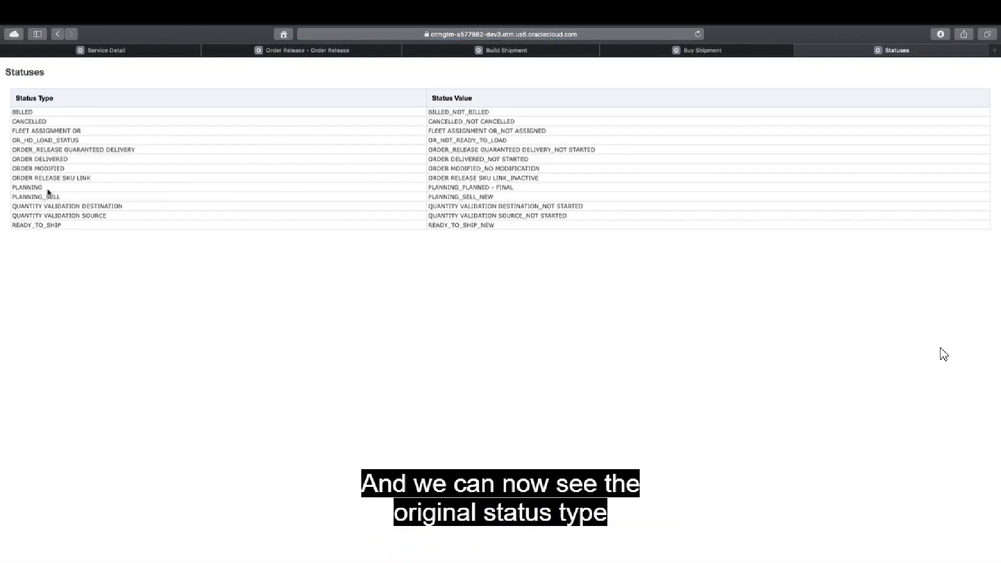
left_click_drag(44, 188, 11, 188)
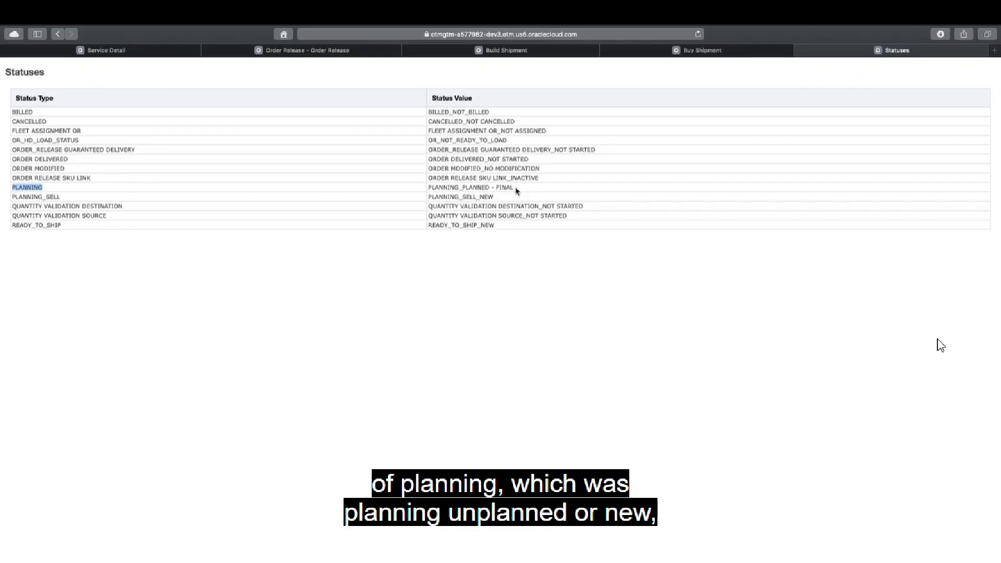
left_click_drag(516, 189, 421, 190)
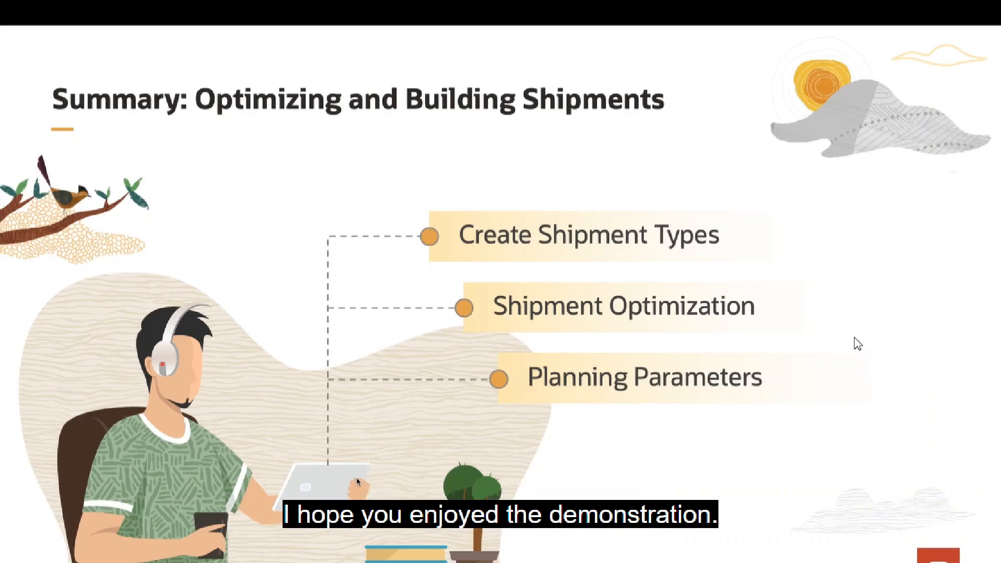
key("Escape")
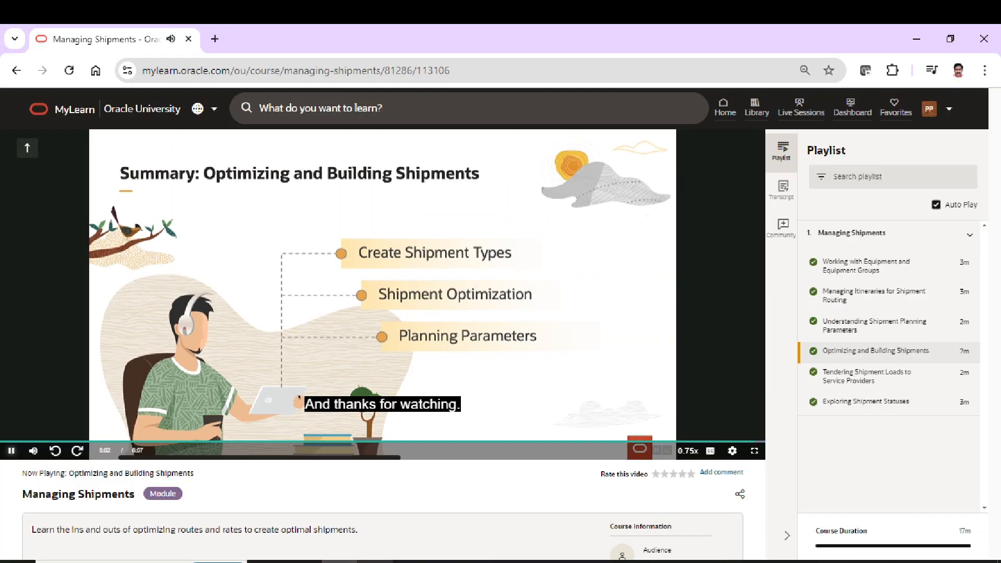